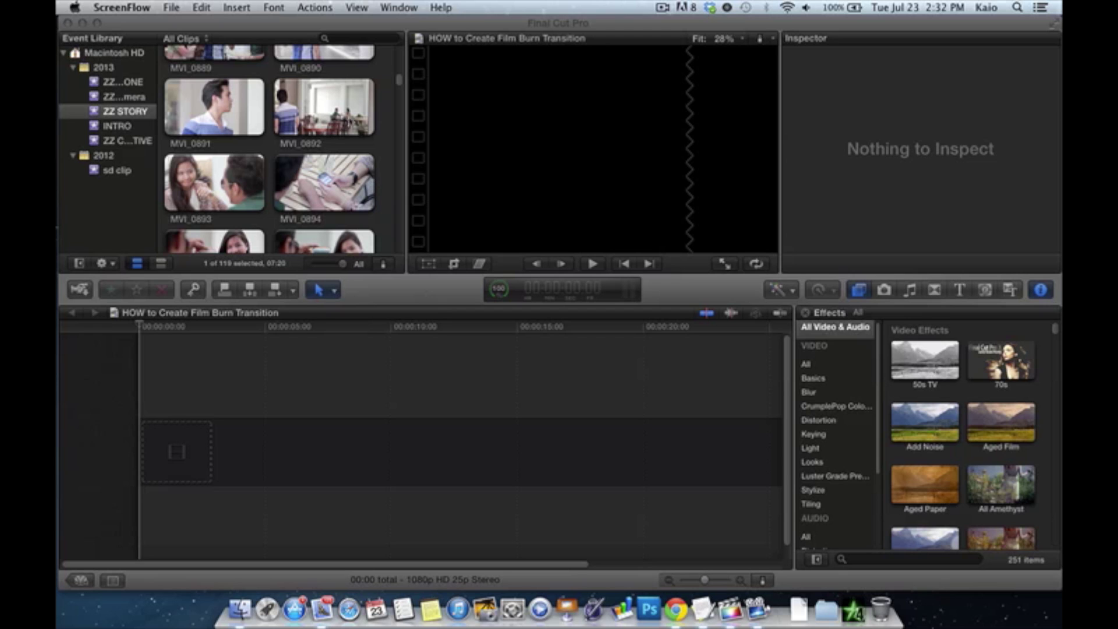
Step: Preview clips MVI_0876, MVI_0875, MVI_0877 and MVI_0878 in the viewer
scroll(303, 147, up, 3)
scroll(270, 108, up, 2)
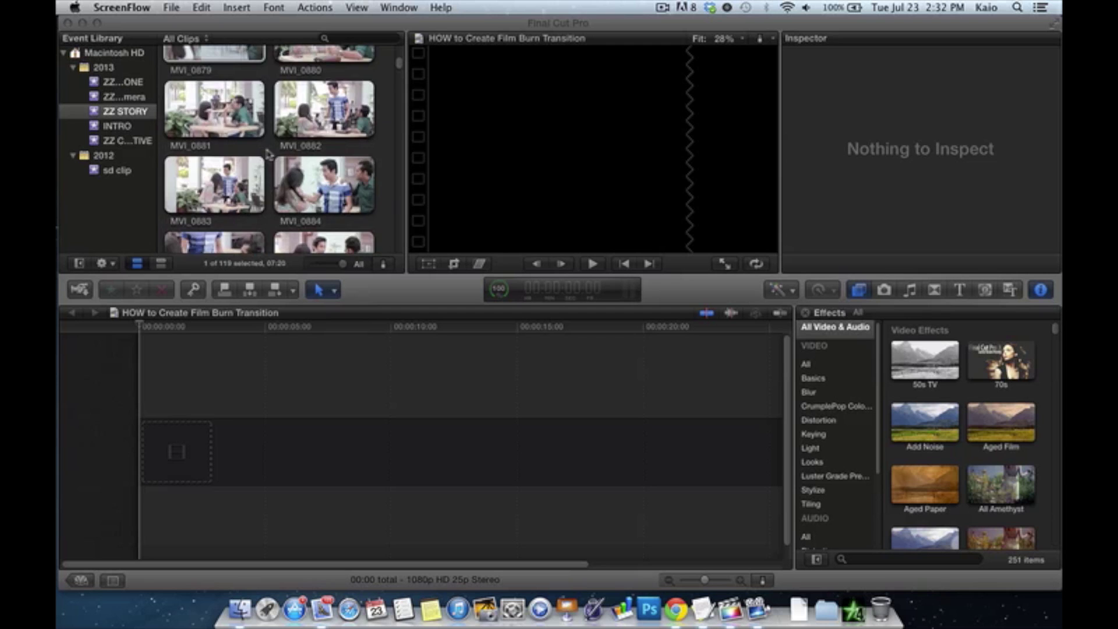
scroll(266, 152, up, 3)
click(369, 90)
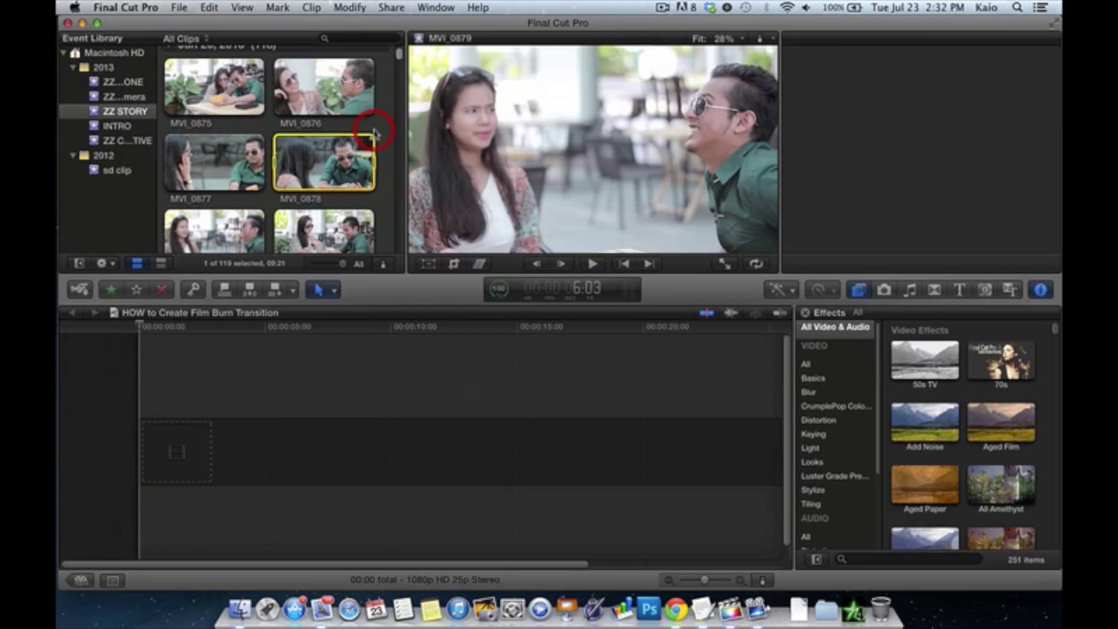
click(343, 96)
click(212, 91)
click(205, 167)
click(323, 161)
scroll(323, 161, down, 1)
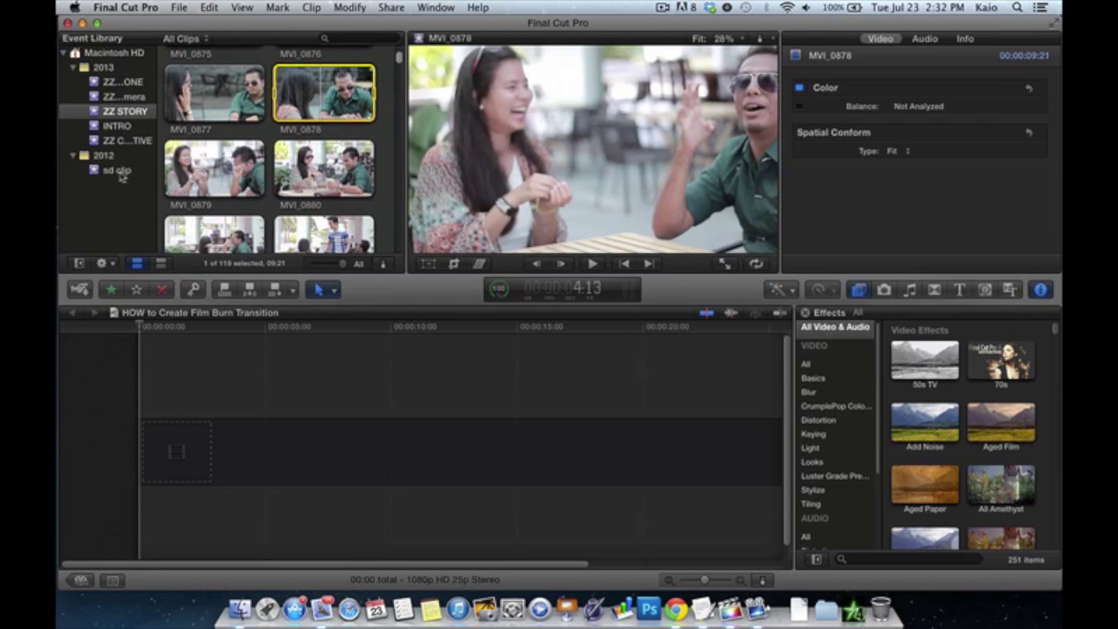
Step: Preview the 5 Free Film burns clip in the sd clip event
click(114, 170)
scroll(192, 169, up, 2)
scroll(204, 192, up, 2)
click(215, 210)
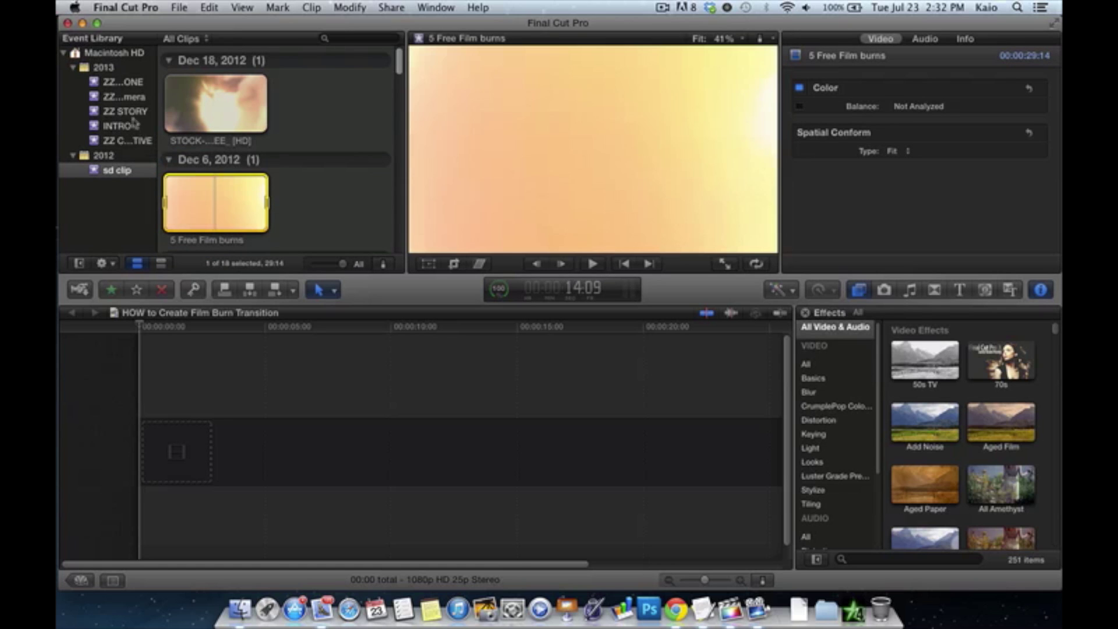
click(343, 384)
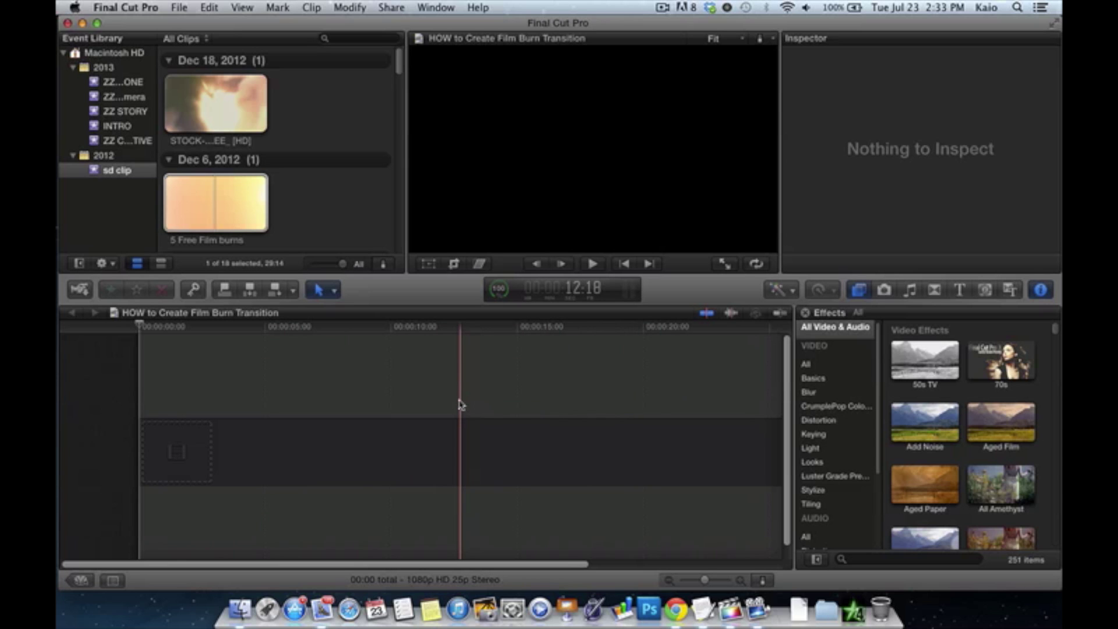
click(236, 198)
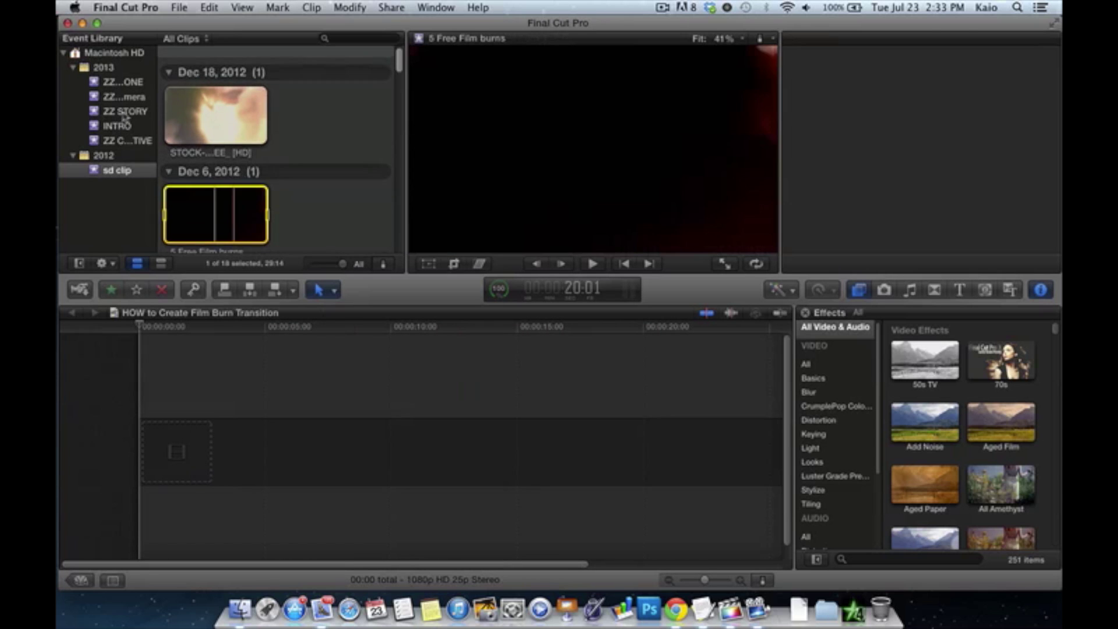
Step: Browse the INTRO and ZZ STORY events and pick clip MVI_0893
click(139, 84)
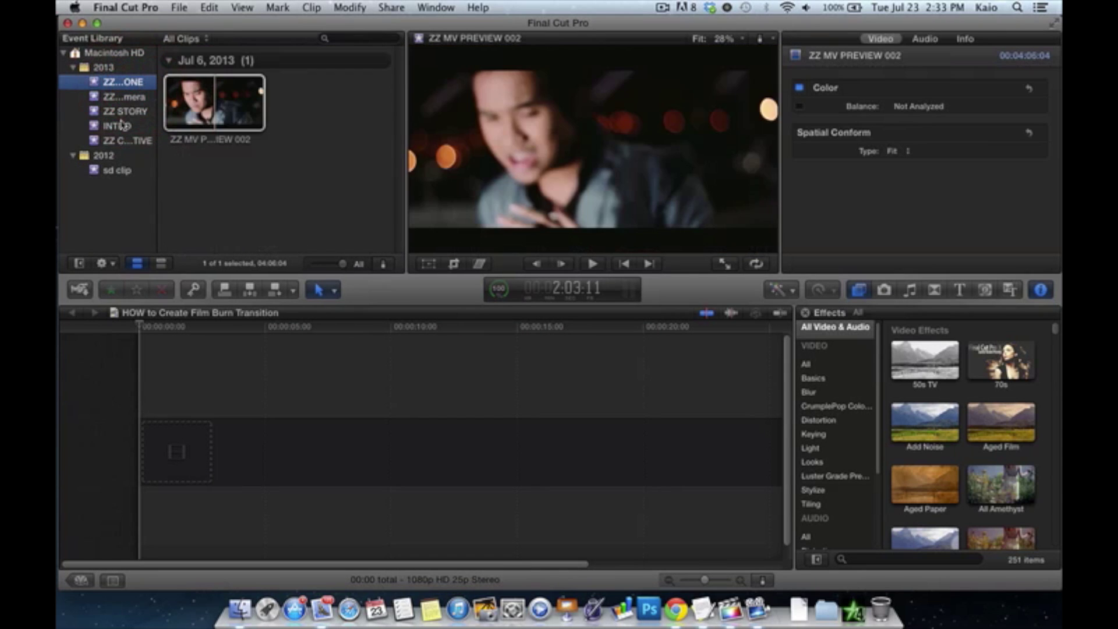
click(121, 125)
key(Up)
scroll(220, 134, down, 3)
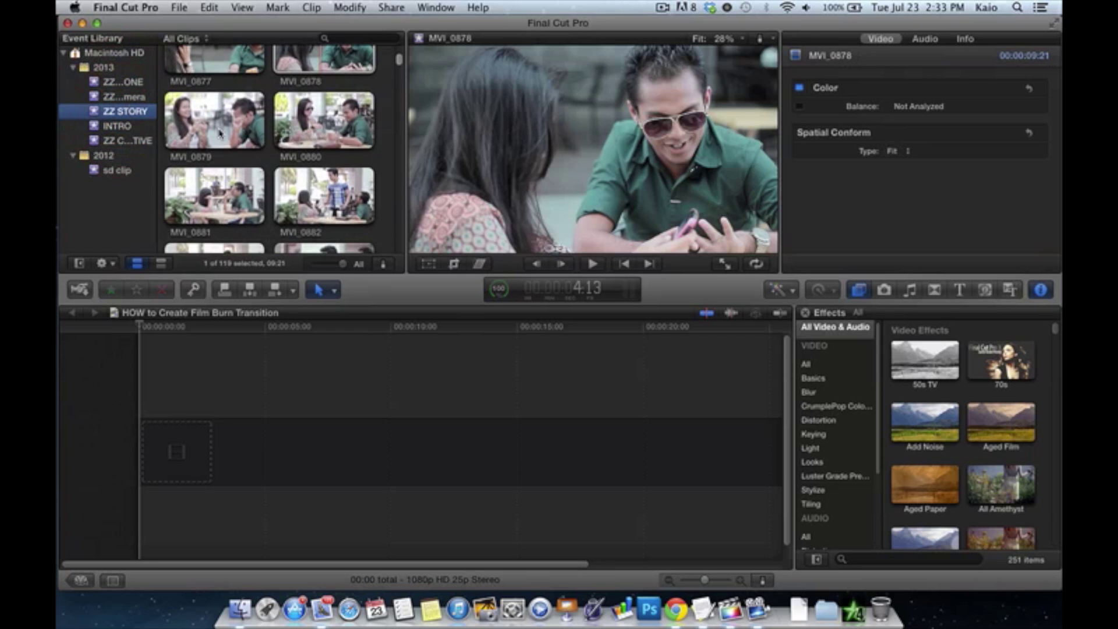
scroll(220, 134, down, 3)
scroll(221, 134, down, 3)
scroll(221, 134, down, 3)
scroll(219, 132, down, 3)
scroll(220, 132, down, 3)
scroll(220, 132, down, 3)
scroll(219, 132, down, 3)
scroll(220, 132, up, 3)
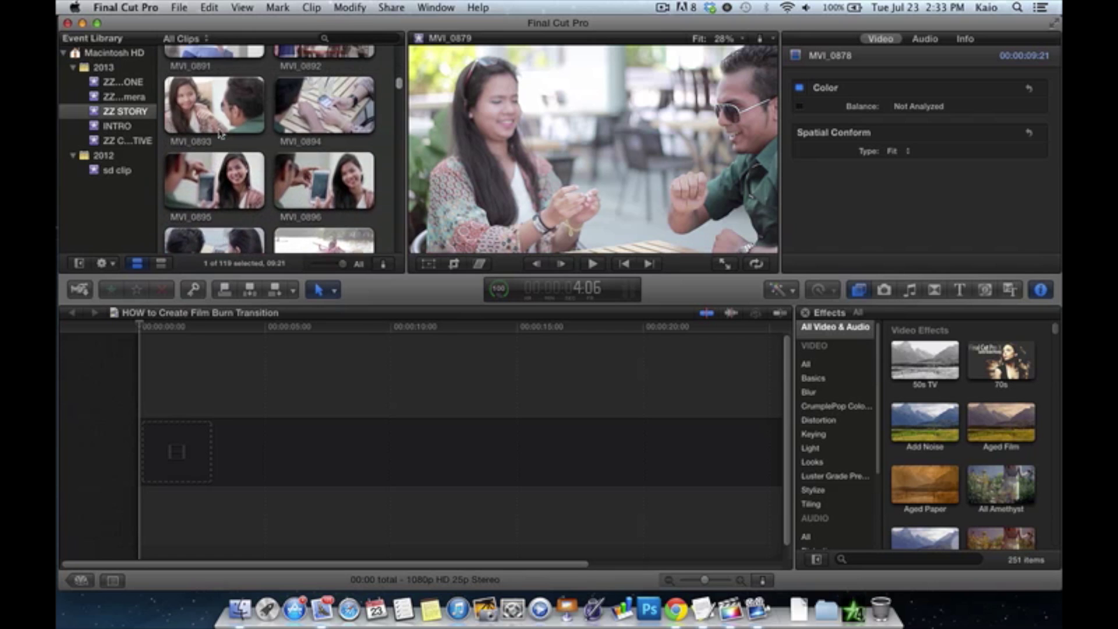
click(205, 130)
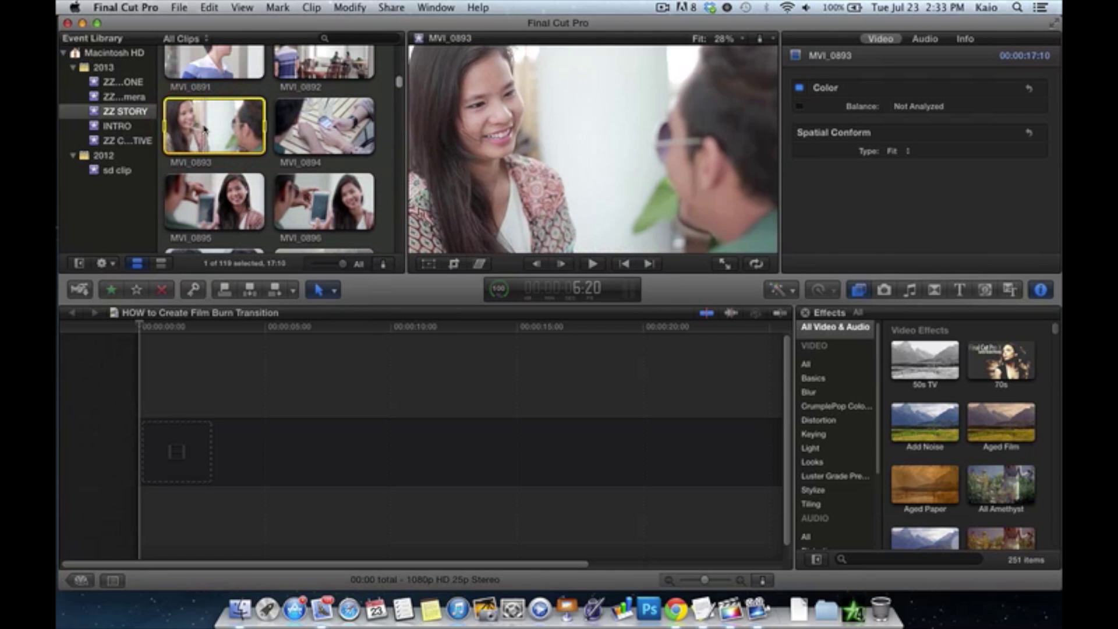
Step: Place MVI_0893 on the empty timeline and blade off its unwanted remainder
drag(205, 130, 221, 449)
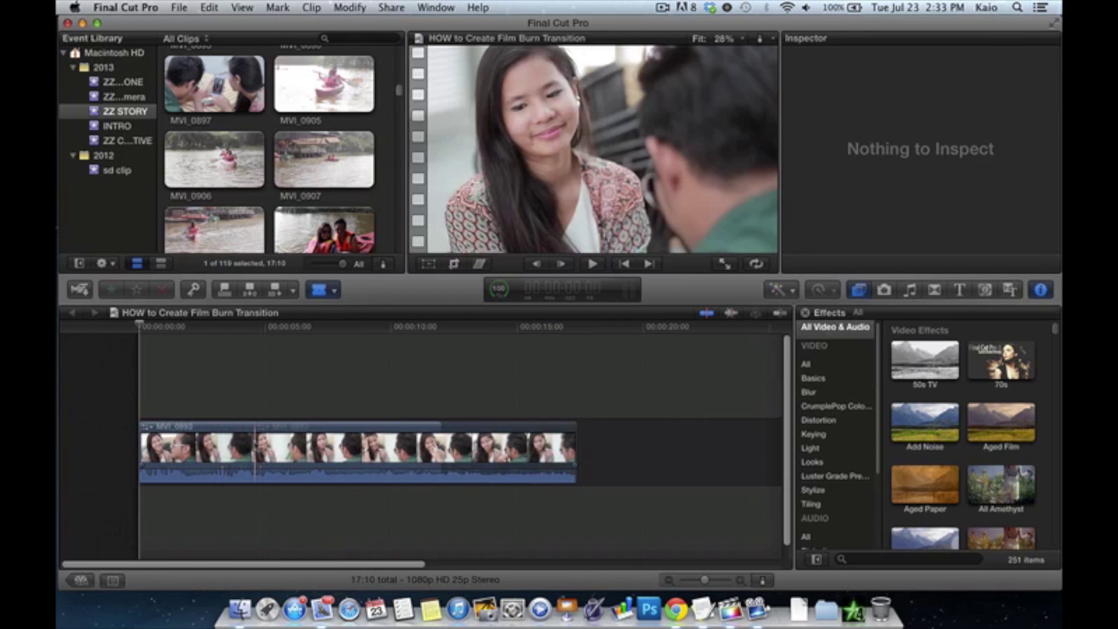
click(255, 448)
key(a)
click(291, 446)
key(Delete)
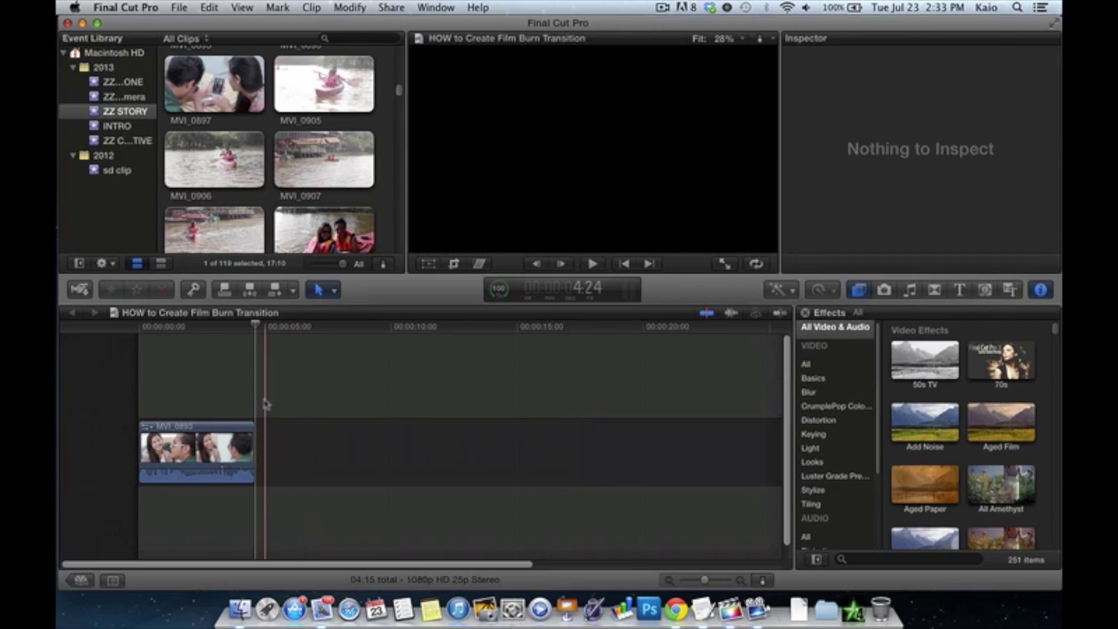
Step: Add MVI_0897 right after MVI_0893 and cut away its excess end
scroll(267, 149, up, 5)
scroll(192, 163, down, 3)
click(192, 163)
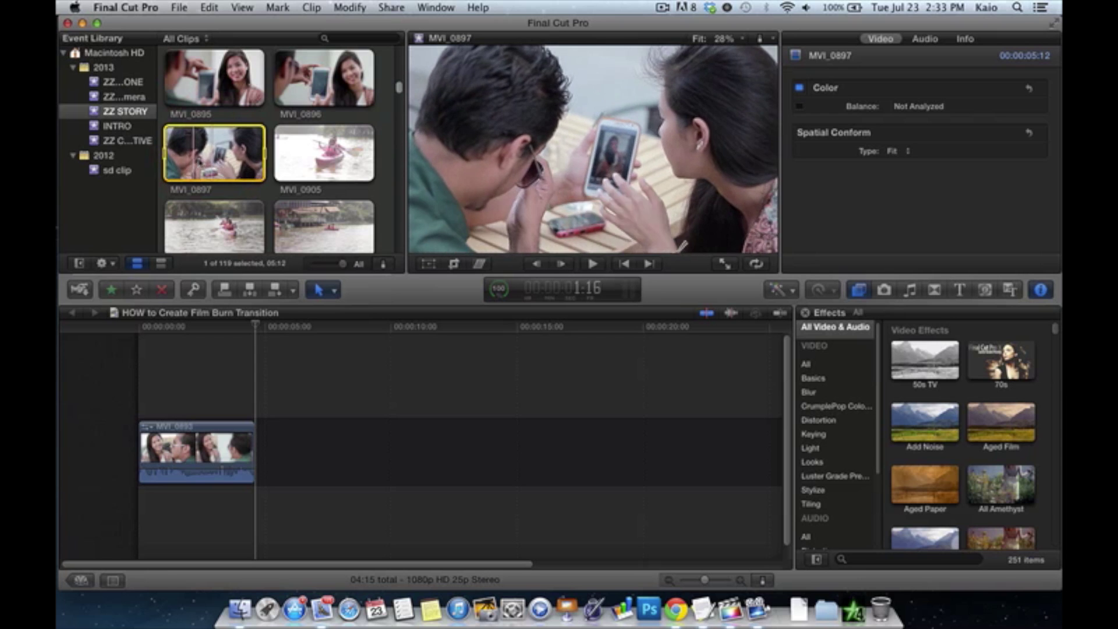
drag(192, 163, 299, 411)
key(b)
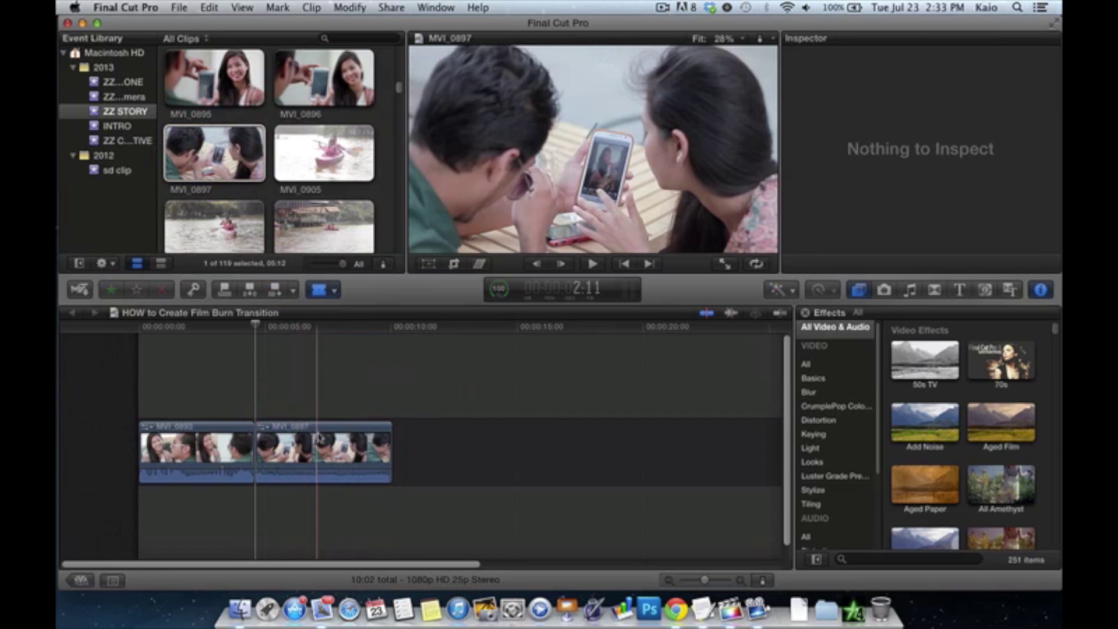
click(340, 449)
key(Delete)
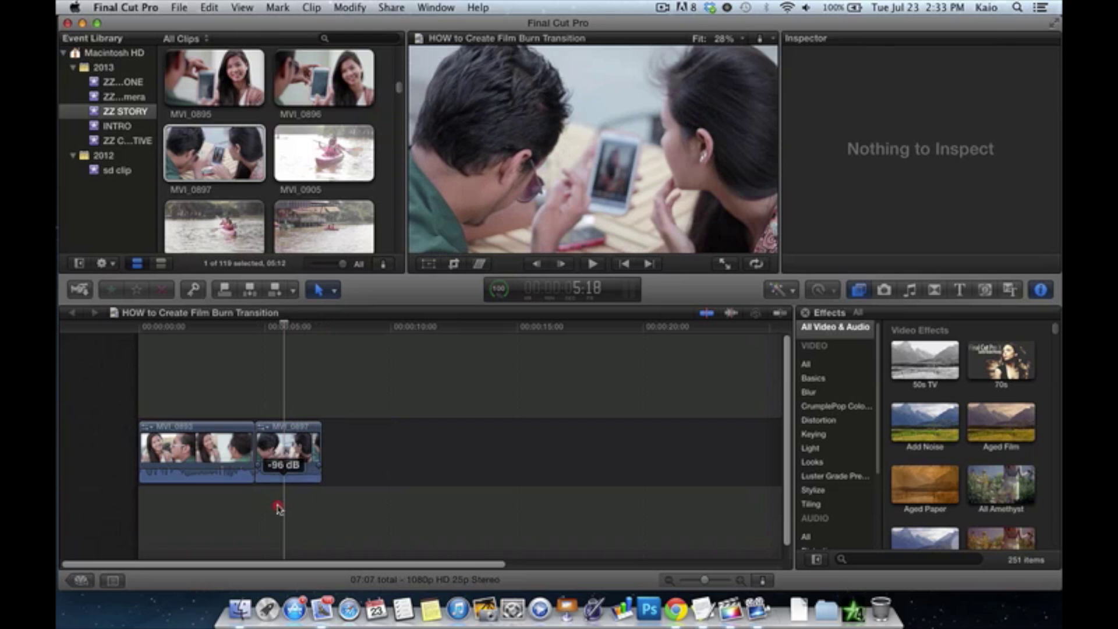
Step: Trim 10 frames off MVI_0893's start, enlarge the timeline clips, and play across the cut
click(212, 498)
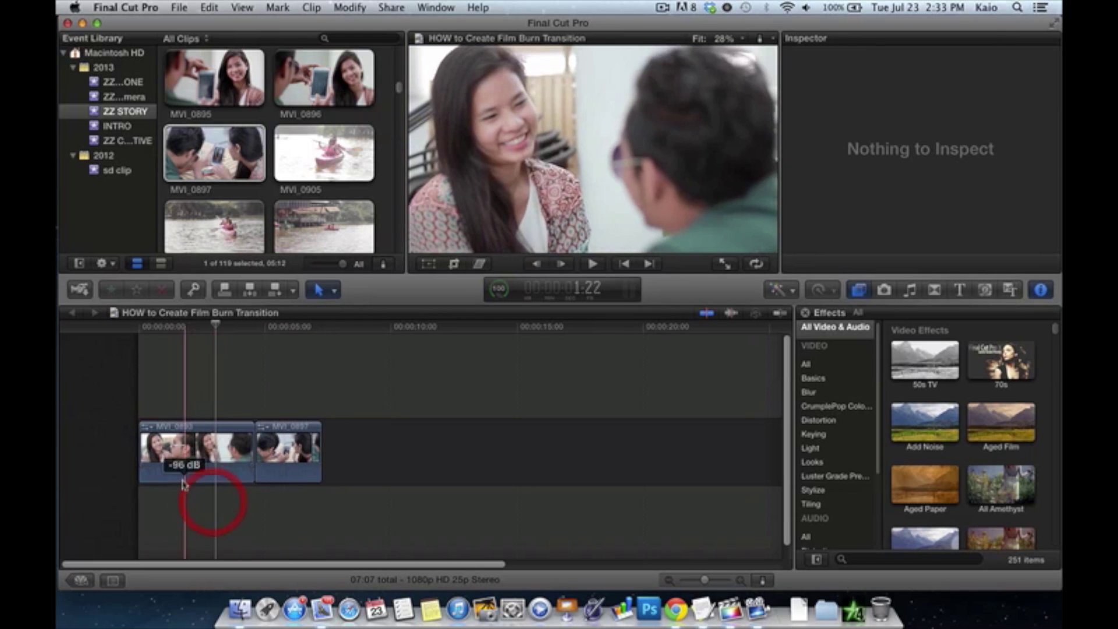
drag(140, 454, 151, 454)
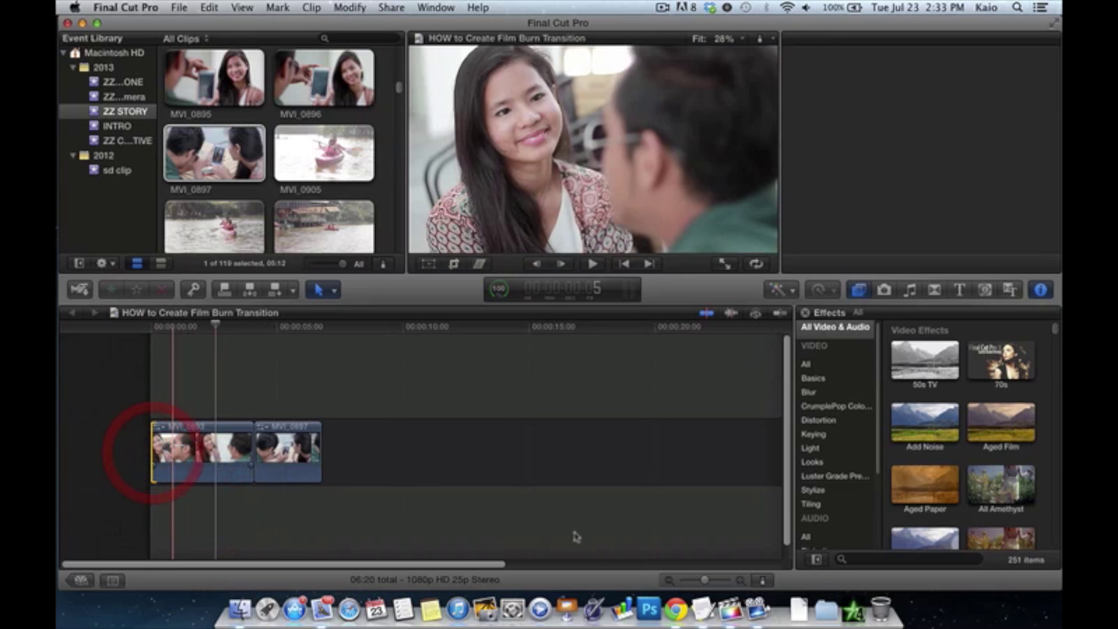
drag(704, 580, 701, 580)
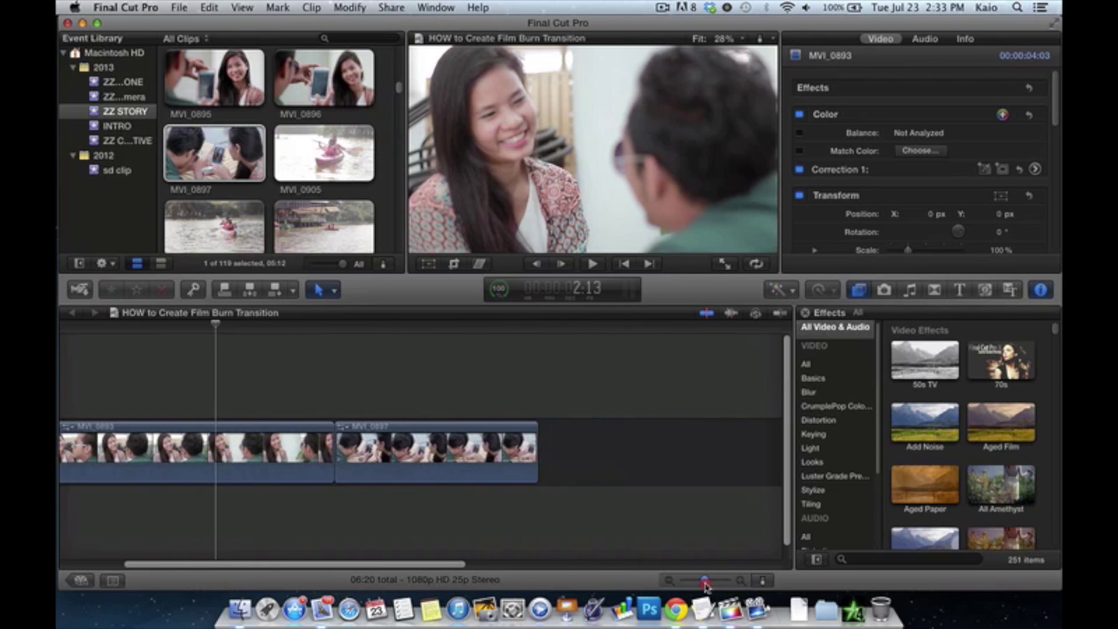
click(306, 407)
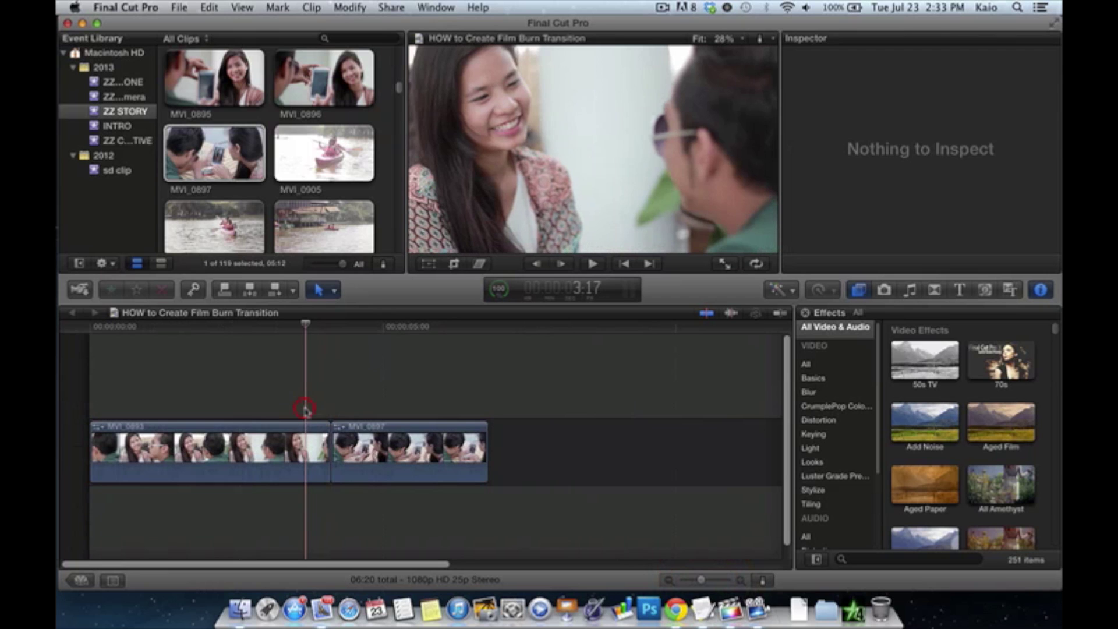
click(278, 399)
key(space)
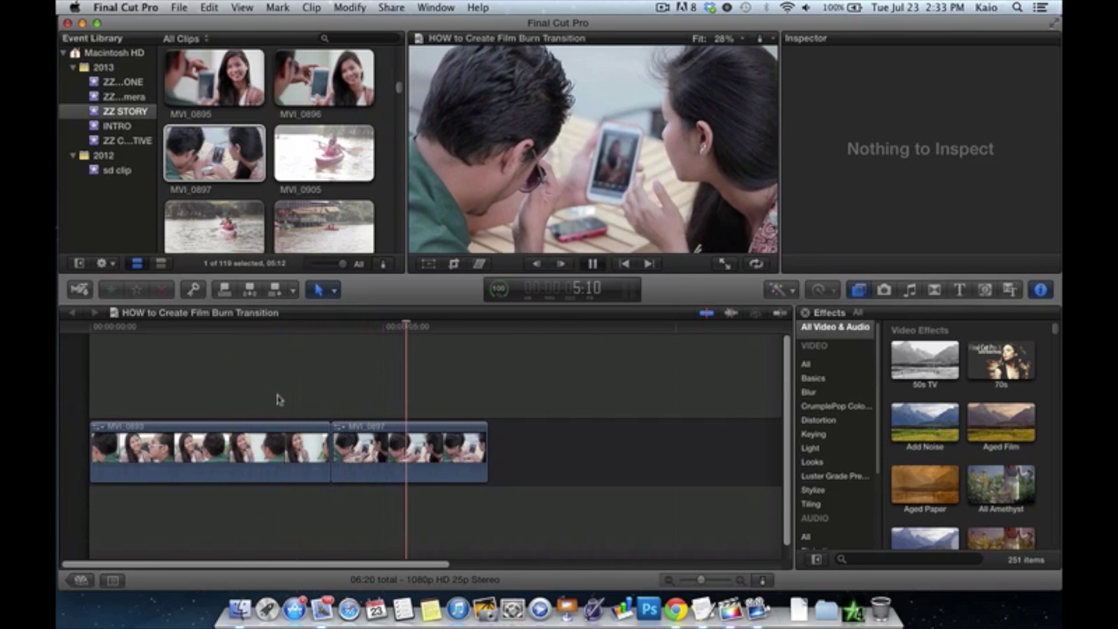
key(space)
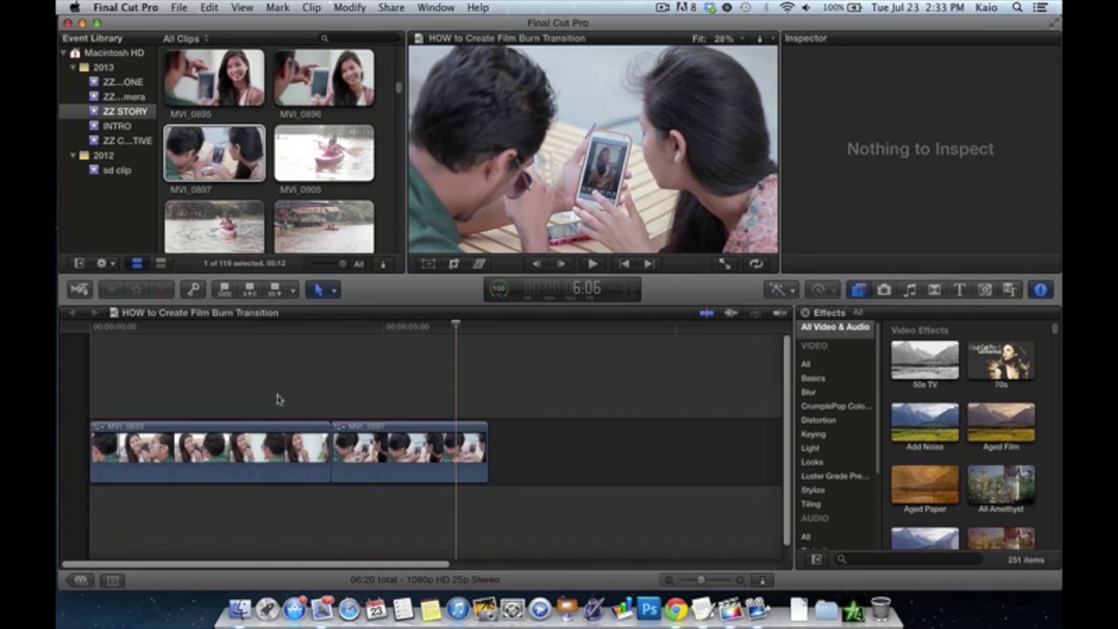
click(248, 131)
scroll(247, 131, up, 1)
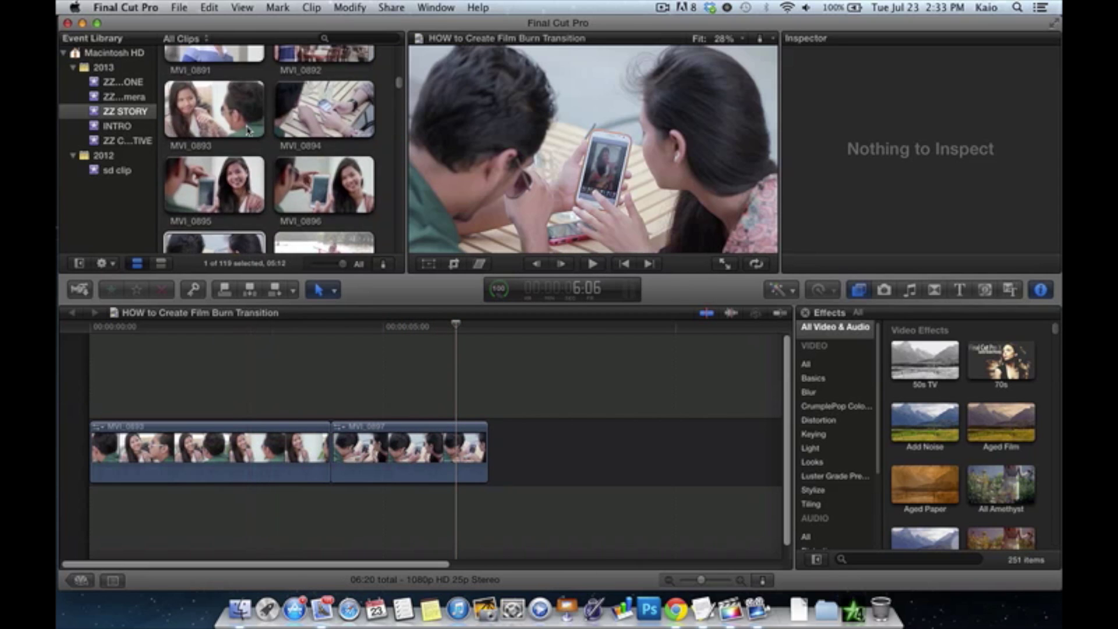
Step: Connect the 5 Free Film burns clip from the sd clip event above the two story clips
click(116, 172)
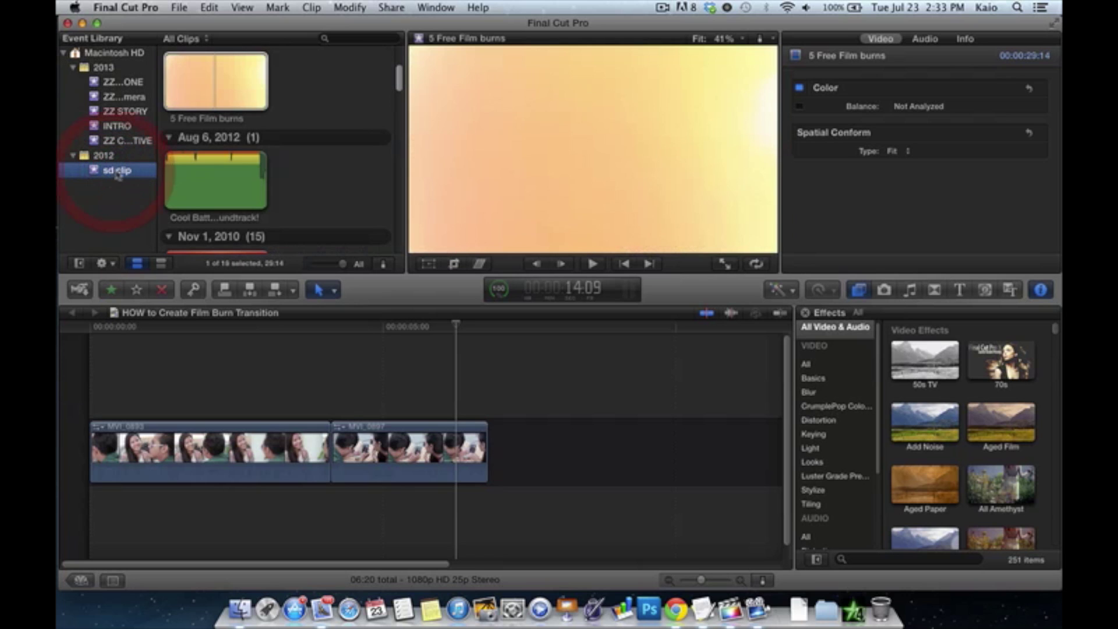
scroll(242, 179, up, 3)
click(240, 184)
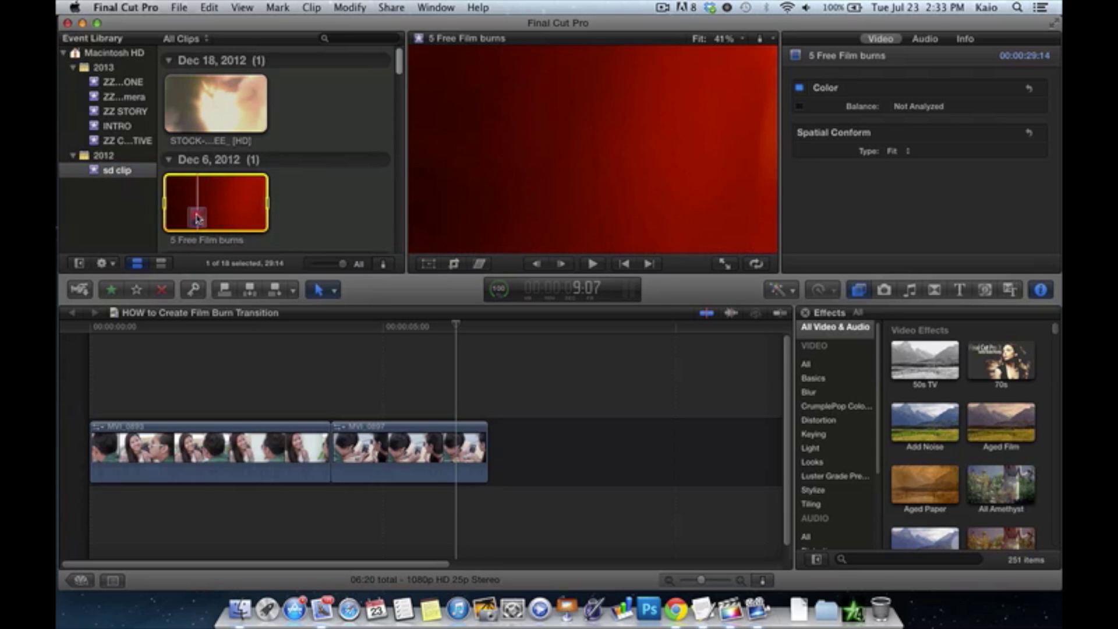
drag(210, 348, 187, 370)
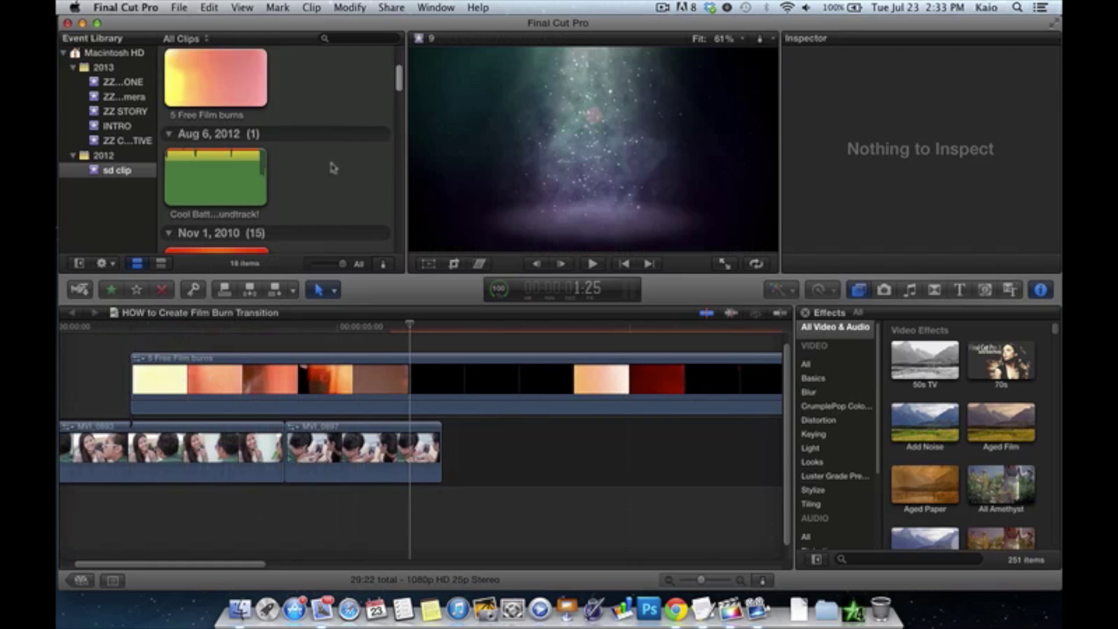
click(329, 329)
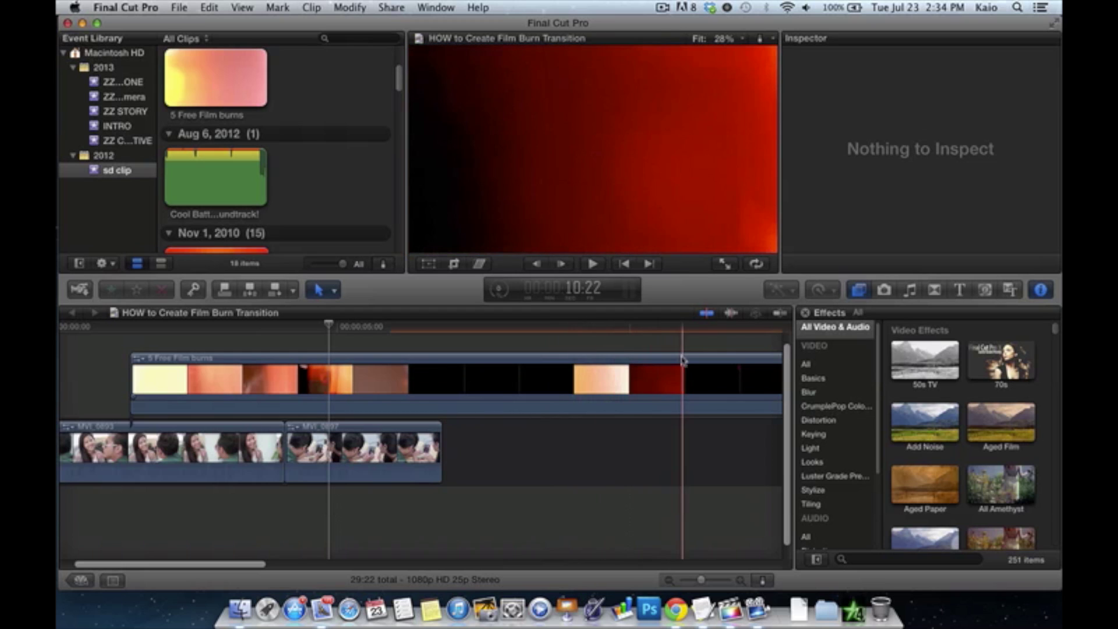
scroll(640, 382, right, 3)
scroll(646, 382, right, 3)
scroll(666, 376, left, 3)
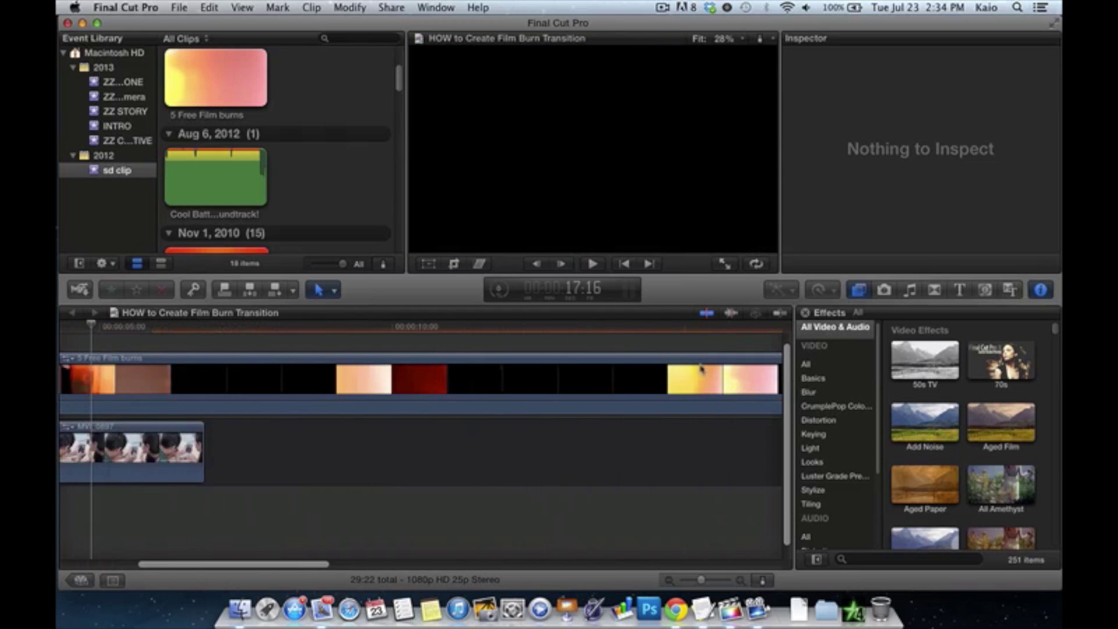
scroll(693, 372, left, 5)
Step: Blade the film burn, delete its left piece, and slide it left over MVI_0893
key(b)
click(474, 383)
key(a)
click(448, 378)
key(Delete)
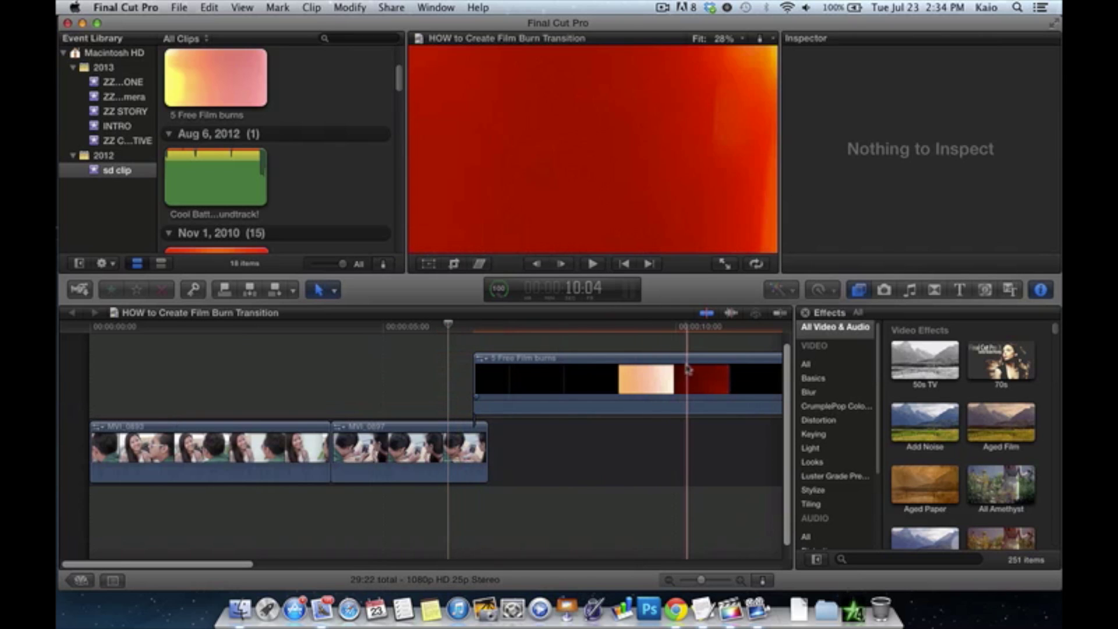
drag(688, 370, 369, 377)
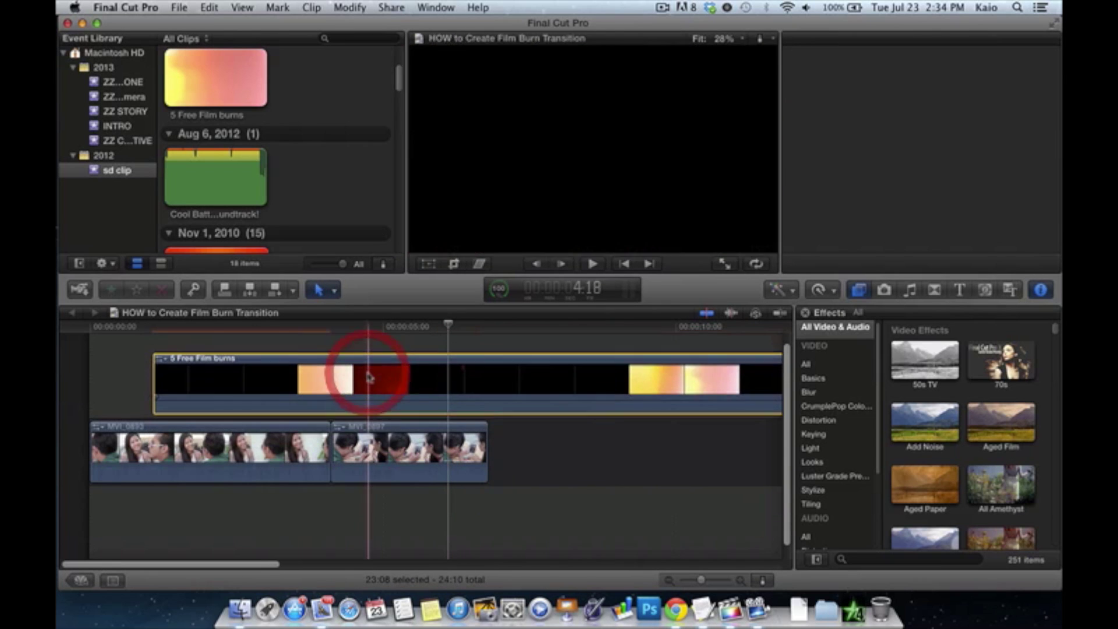
Step: Show the film burn's properties, then cut and delete another left piece
key(super+4)
key(p)
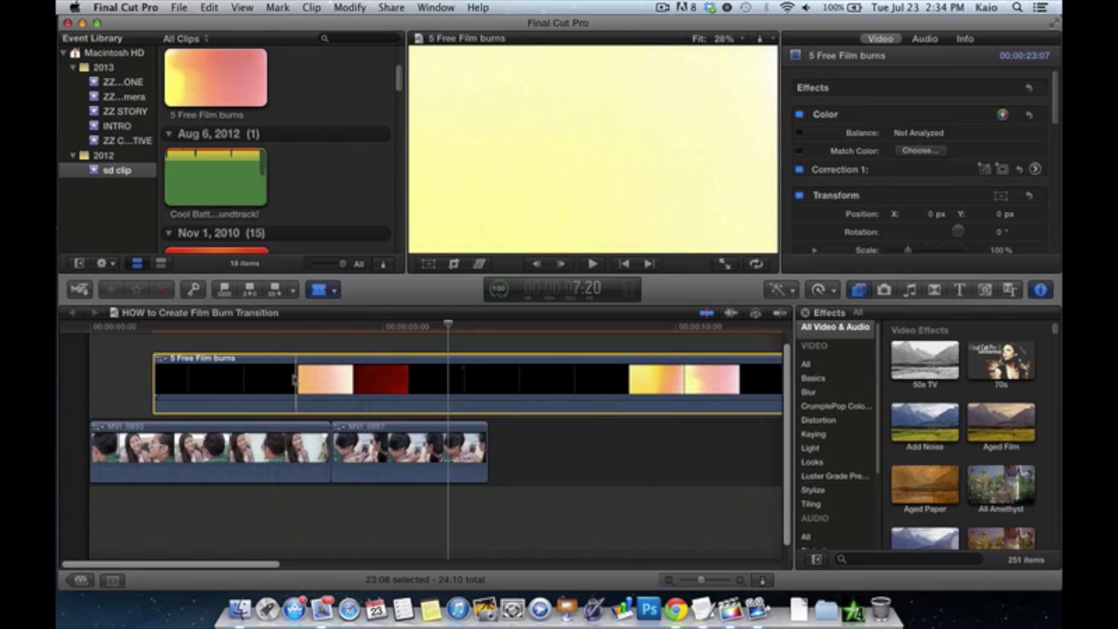
click(279, 379)
key(a)
click(244, 377)
key(Delete)
Step: Cut off the film burn's leftover right piece and nudge the short burn over the cut
key(p)
key(super+b)
key(a)
click(488, 376)
key(Delete)
drag(412, 379, 395, 379)
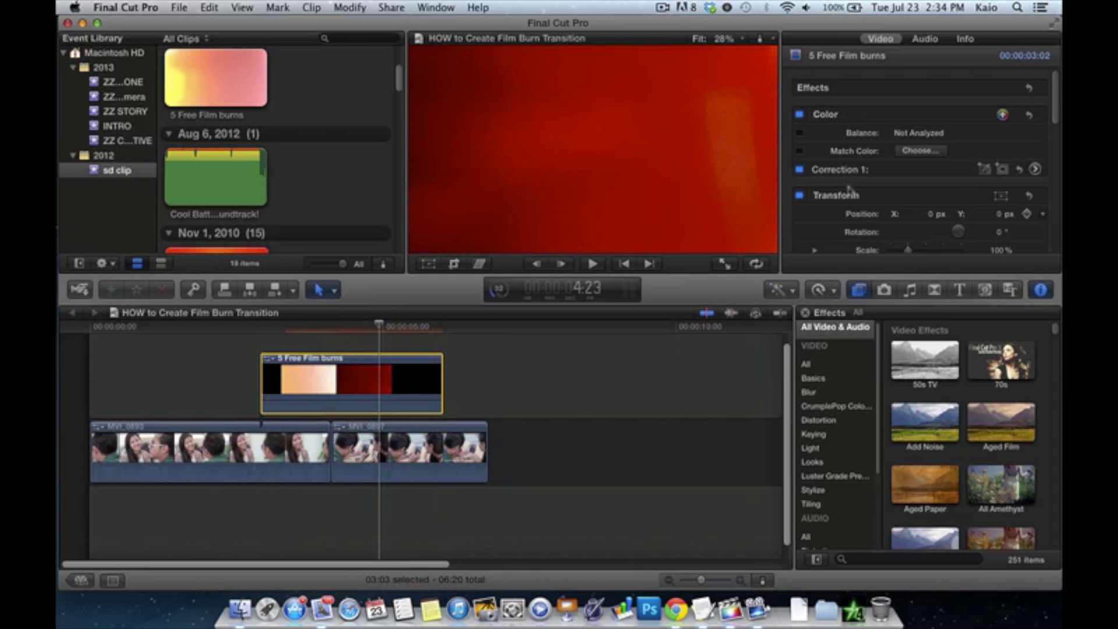
Step: Set the film burn's Compositing Blend Mode to Screen and preview playback across the cut
scroll(980, 157, down, 5)
scroll(983, 156, down, 5)
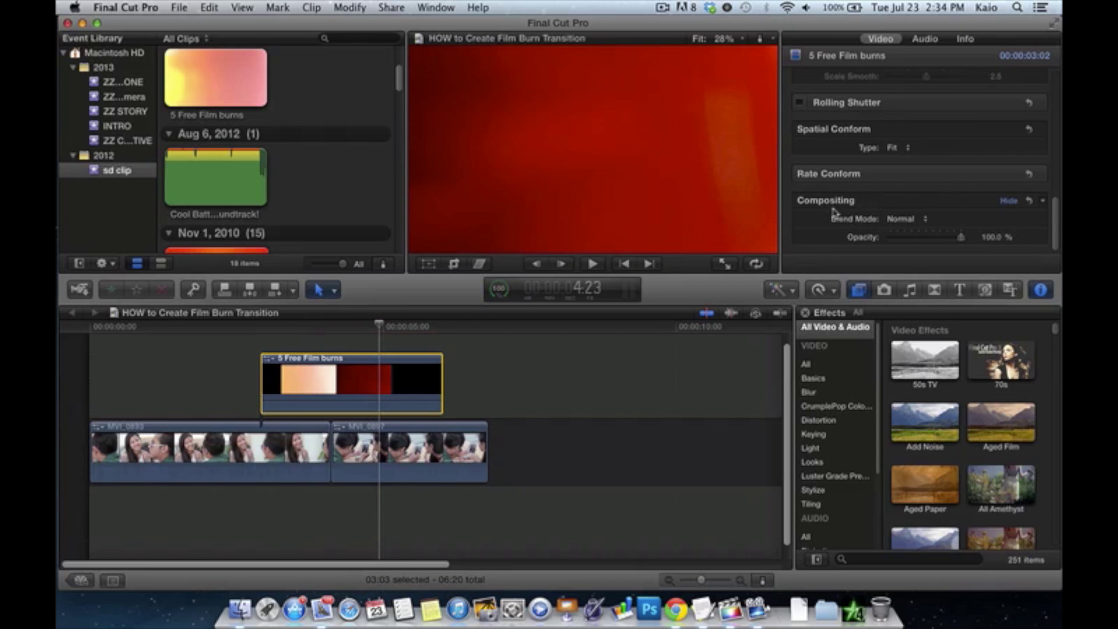
click(901, 220)
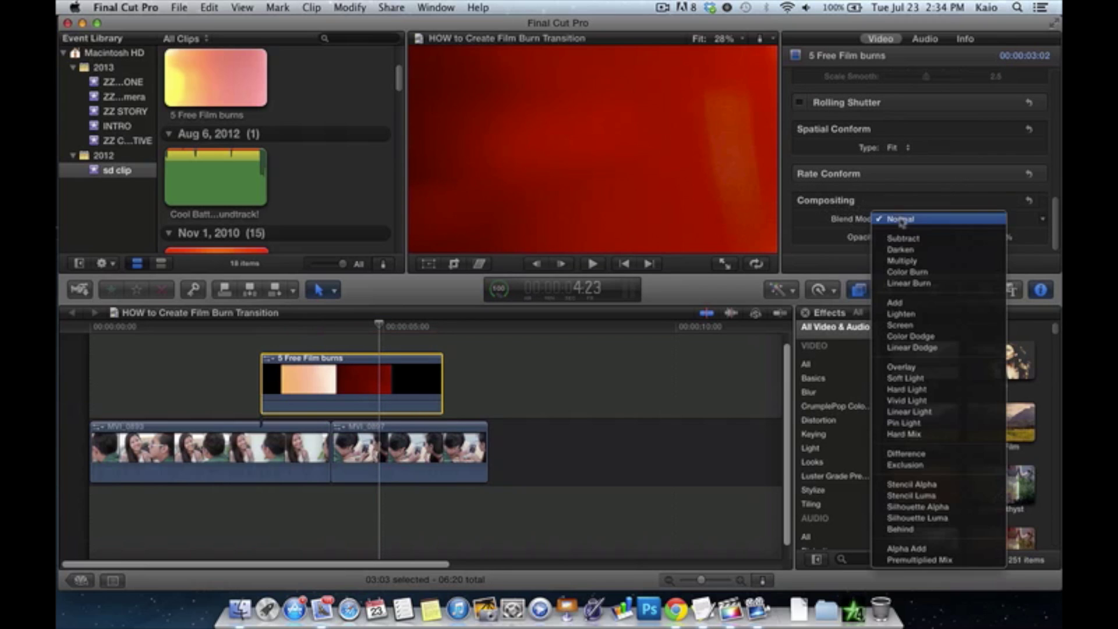
click(901, 325)
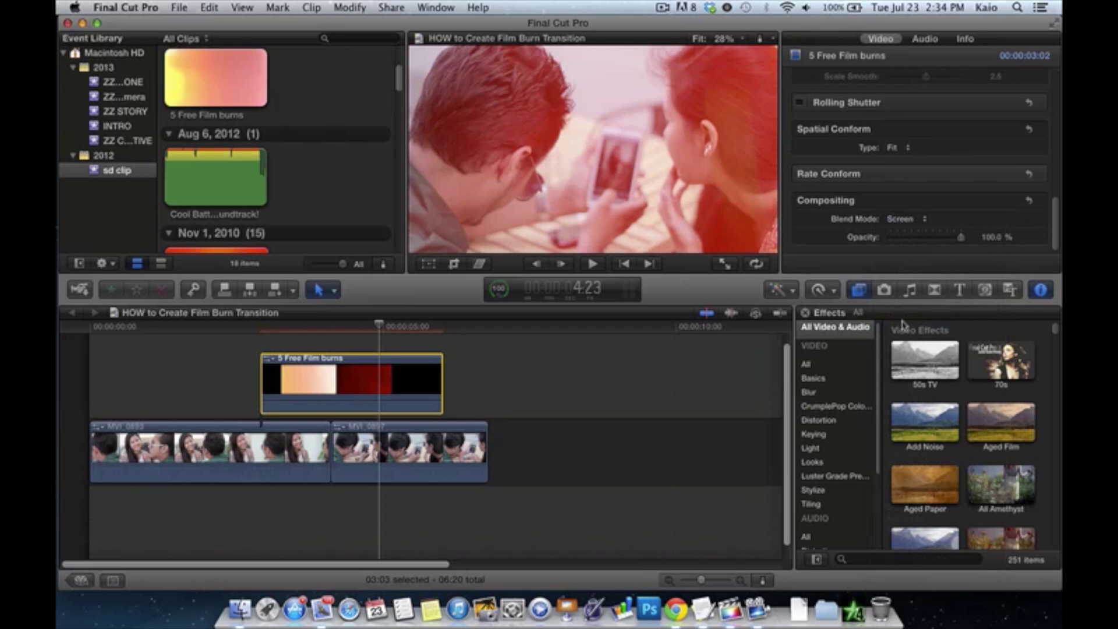
click(239, 388)
key(space)
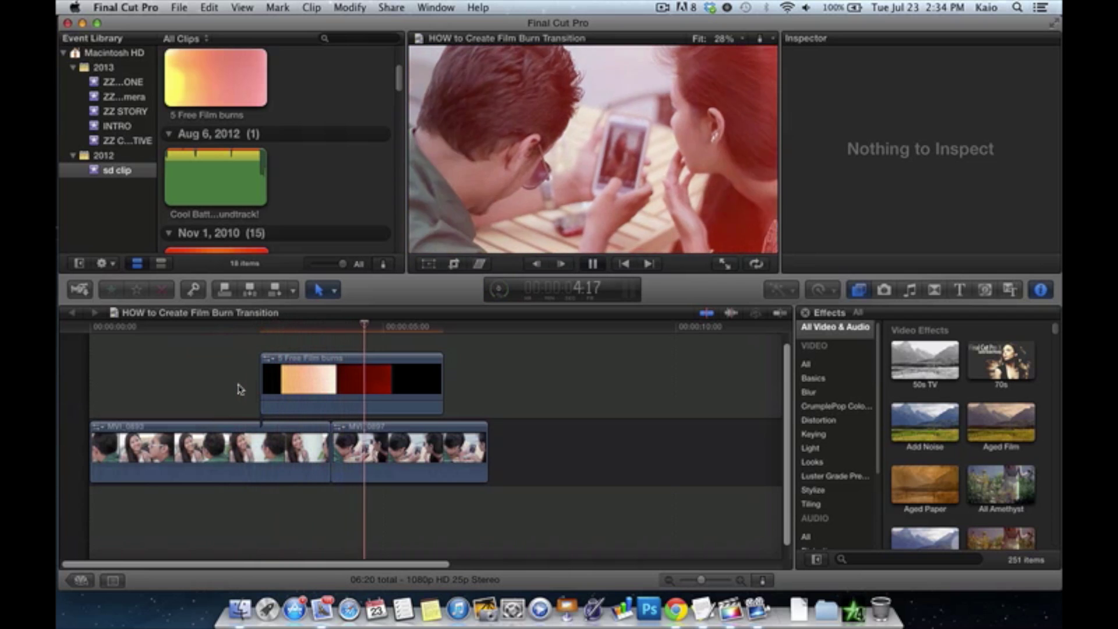
Step: Drag the film burn's Compositing Opacity down to about 30% (30.13%)
key(space)
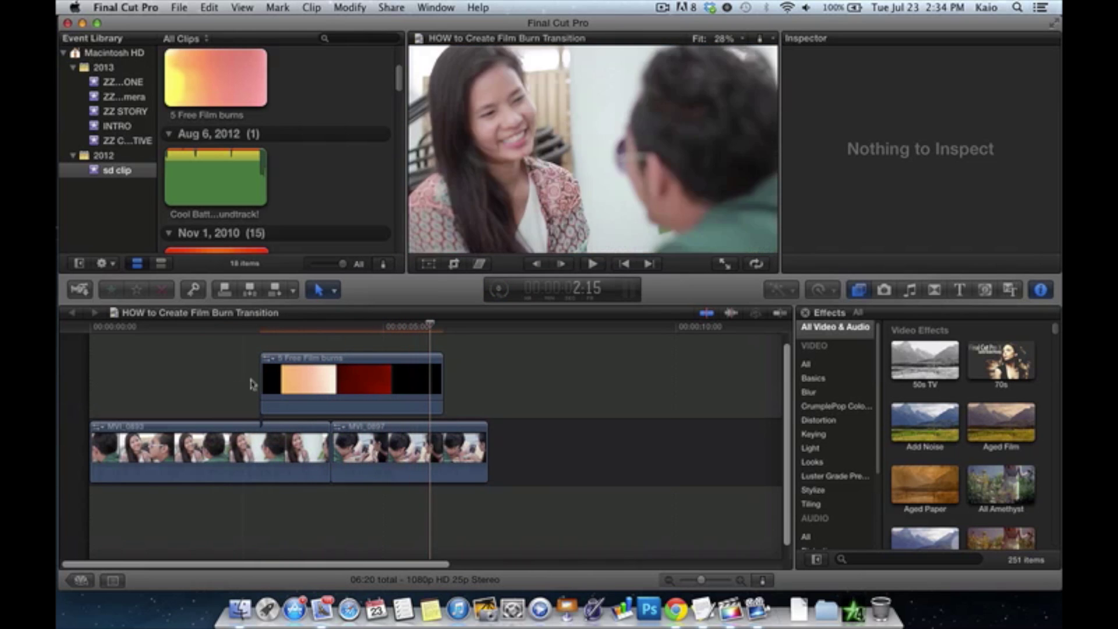
click(313, 382)
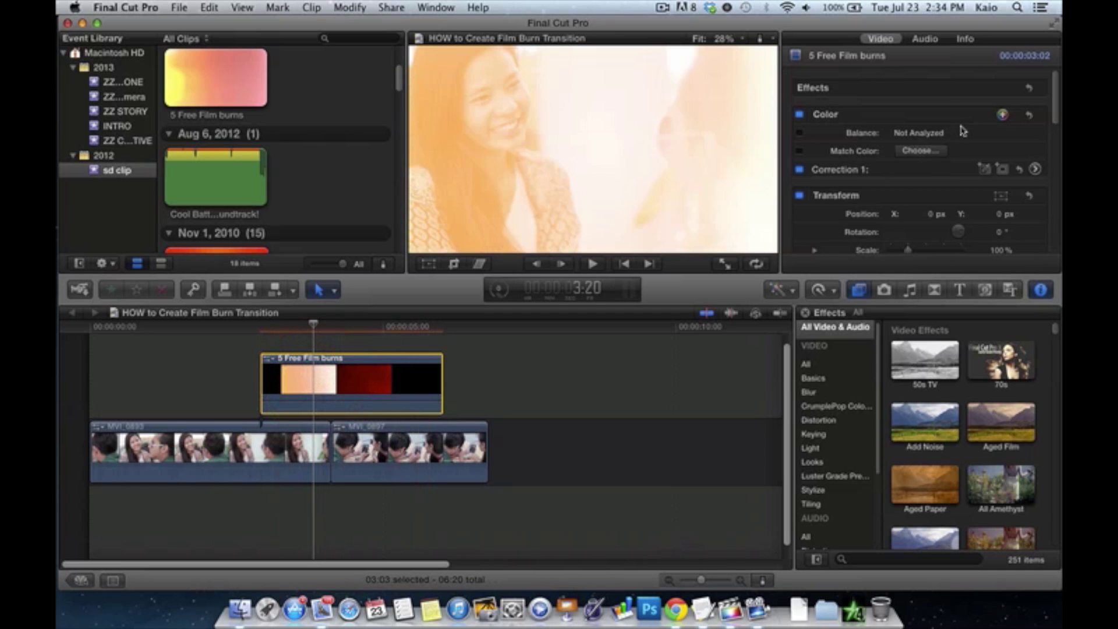
scroll(955, 175, down, 10)
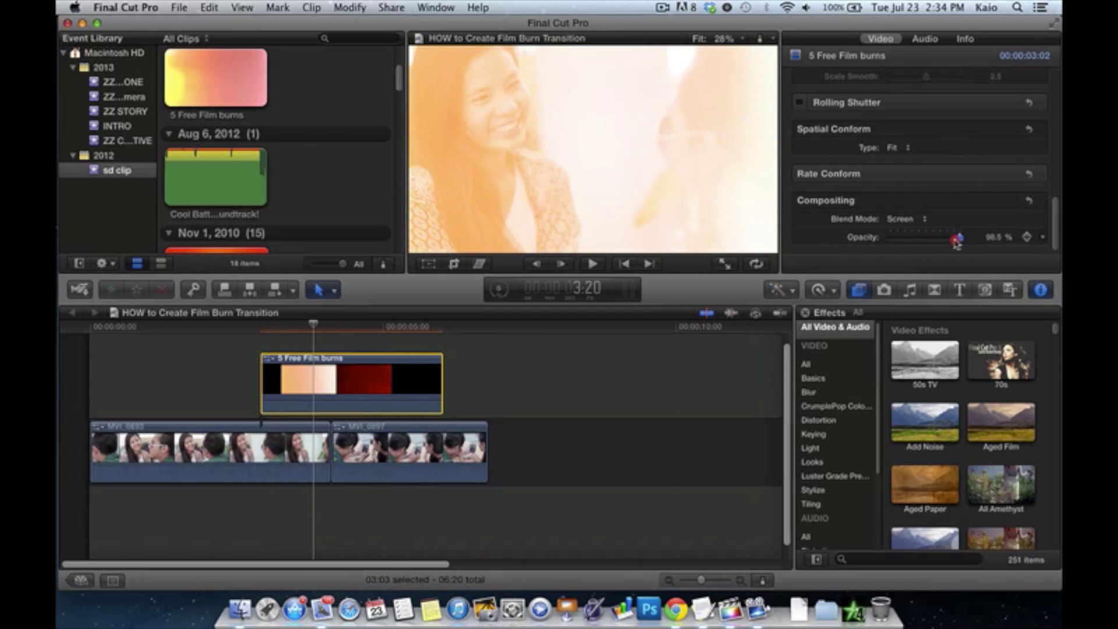
drag(957, 241, 926, 244)
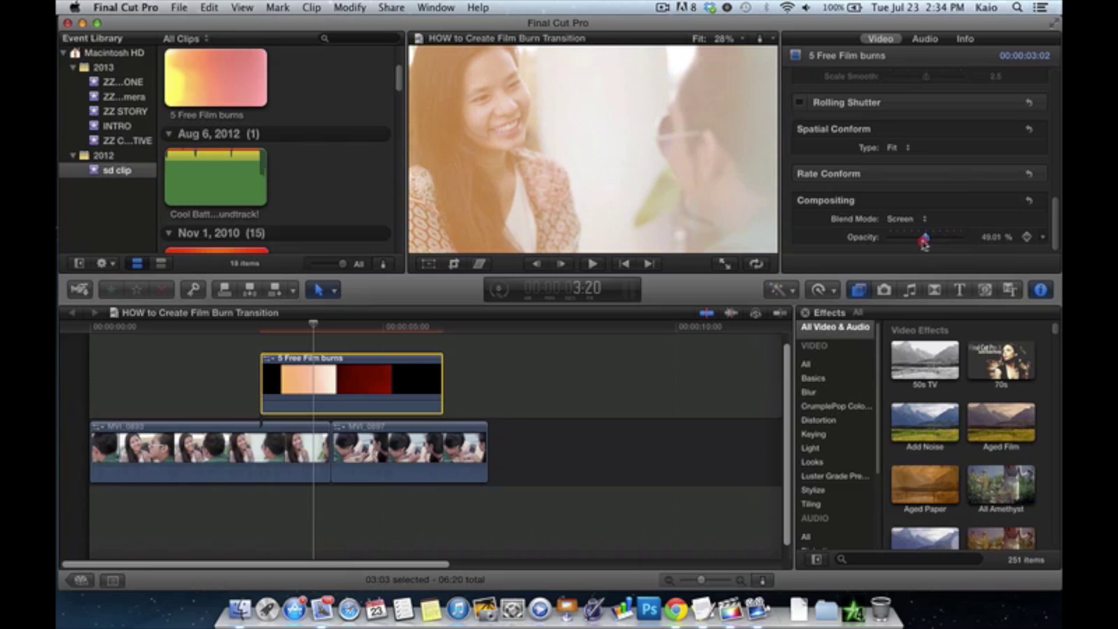
drag(926, 244, 910, 244)
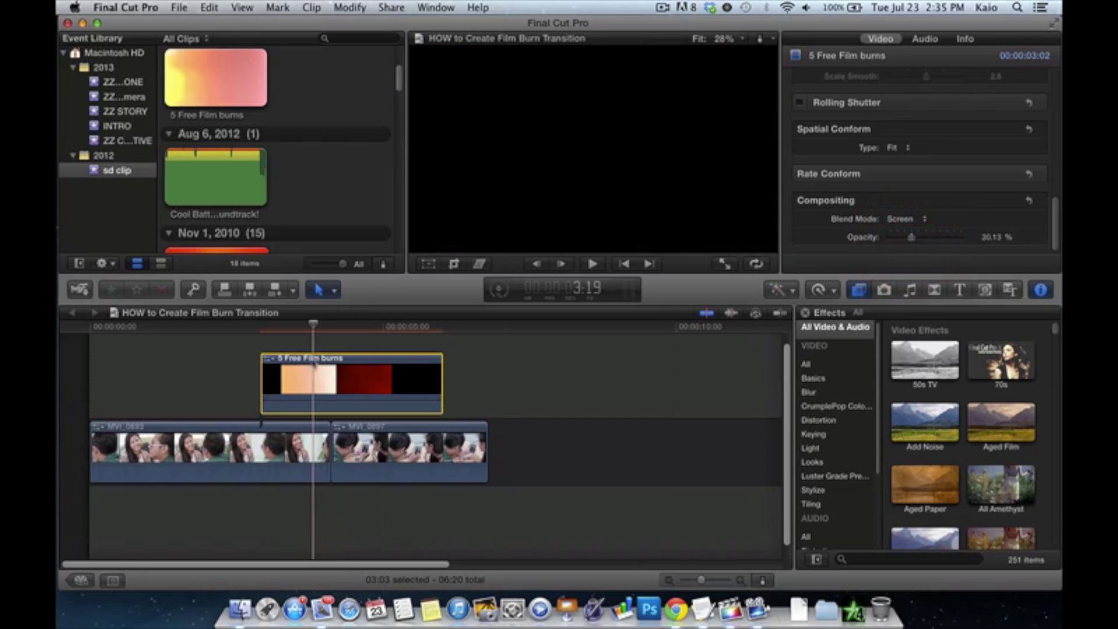
click(236, 376)
key(space)
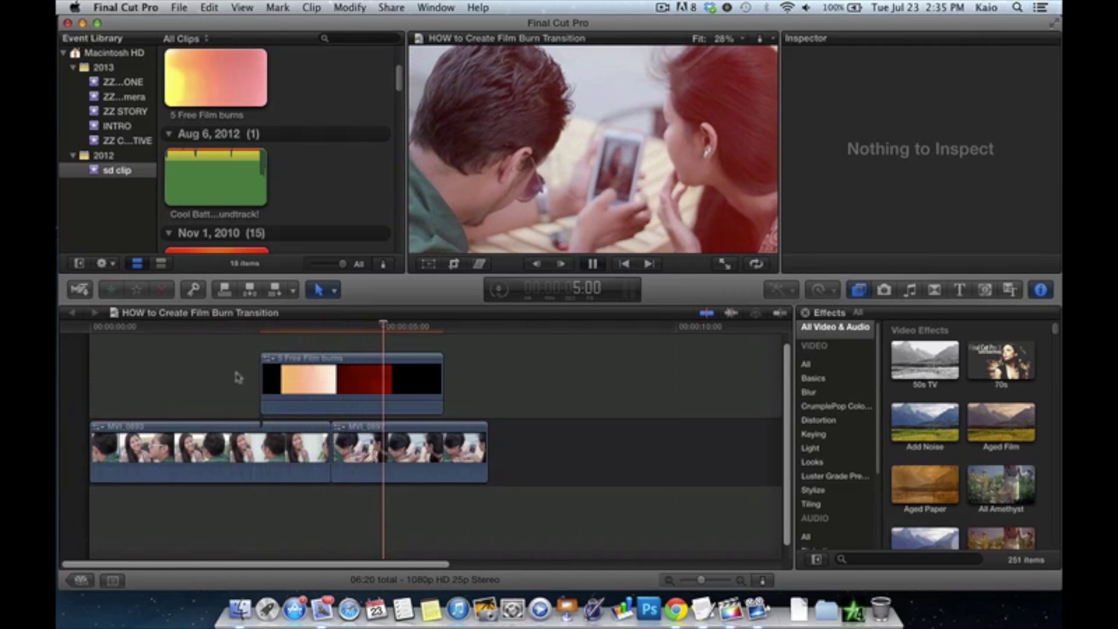
key(space)
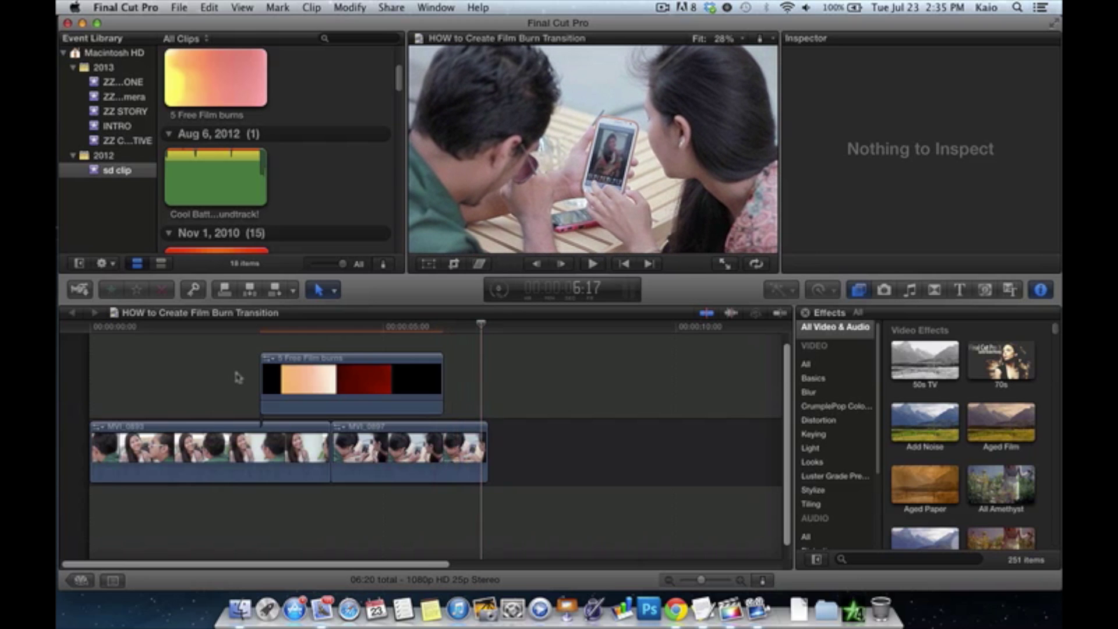